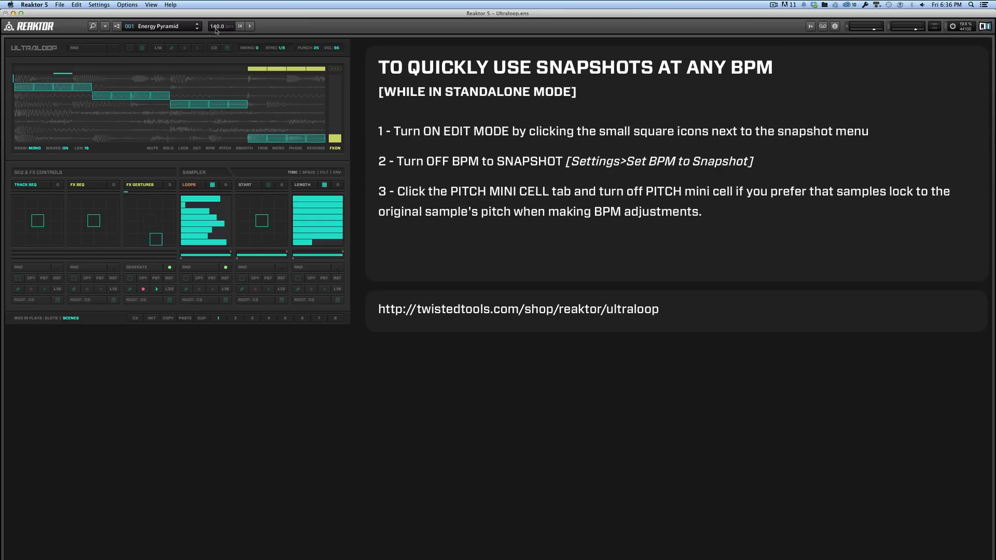
Browse the snapshot list without changing snapshot, then begin entering a new tempo value
{"action": "left_click", "coordinate": [182, 29]}
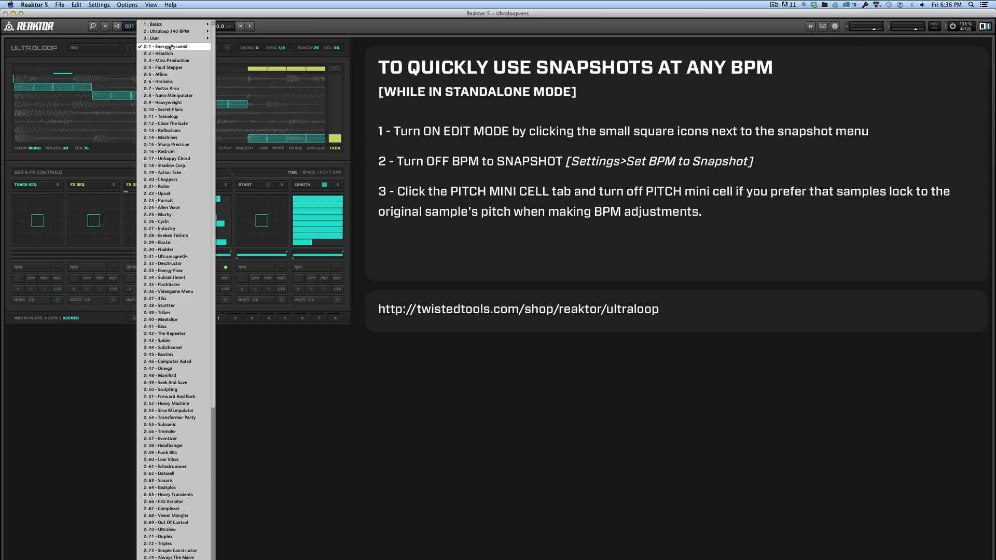
{"action": "mouse_move", "coordinate": [204, 25]}
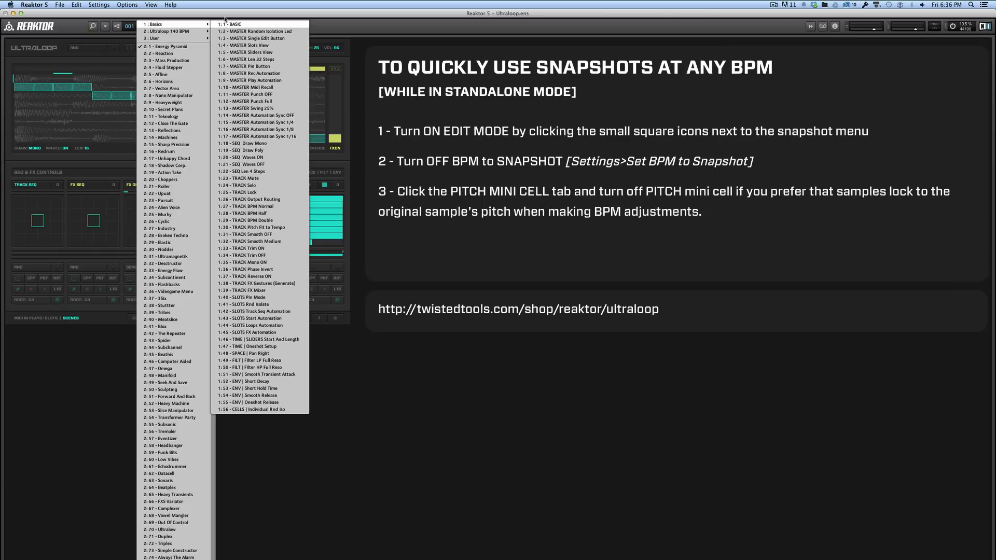
{"action": "left_click", "coordinate": [288, 14]}
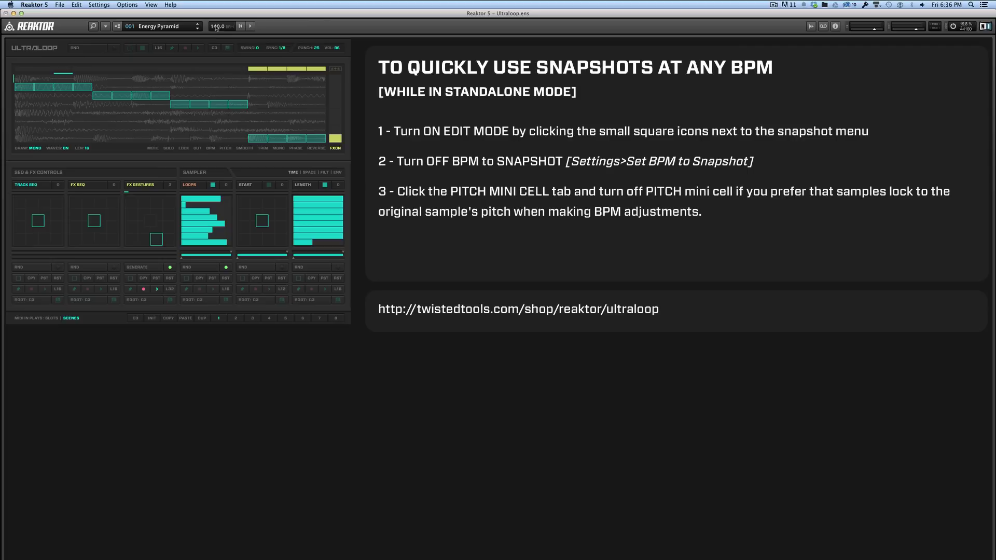
{"action": "double_click", "coordinate": [212, 26]}
{"action": "type", "text": "1"}
Load snapshot 2:2 - Reaction from the User bank and reopen the snapshot list
{"action": "left_click", "coordinate": [161, 28]}
{"action": "left_click", "coordinate": [166, 54]}
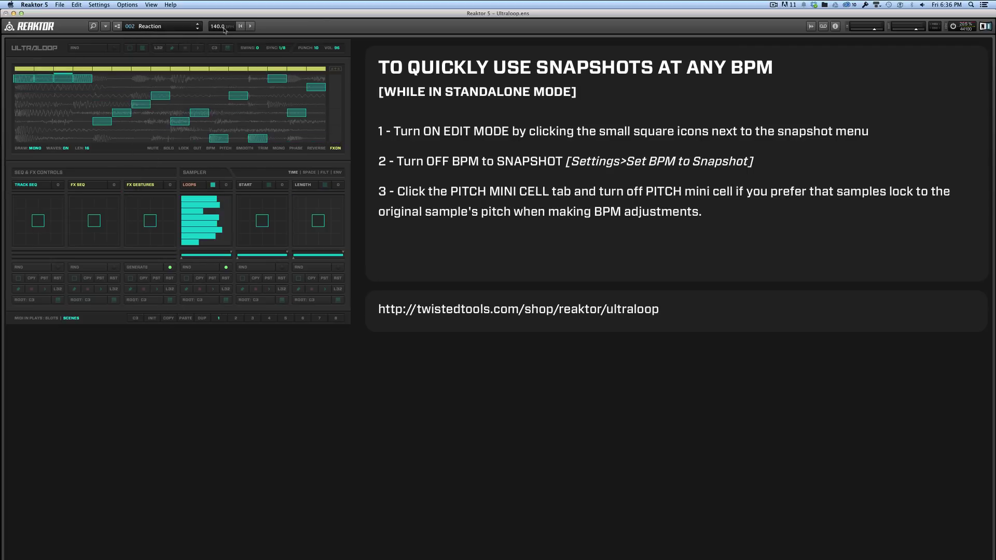
{"action": "left_click", "coordinate": [179, 26]}
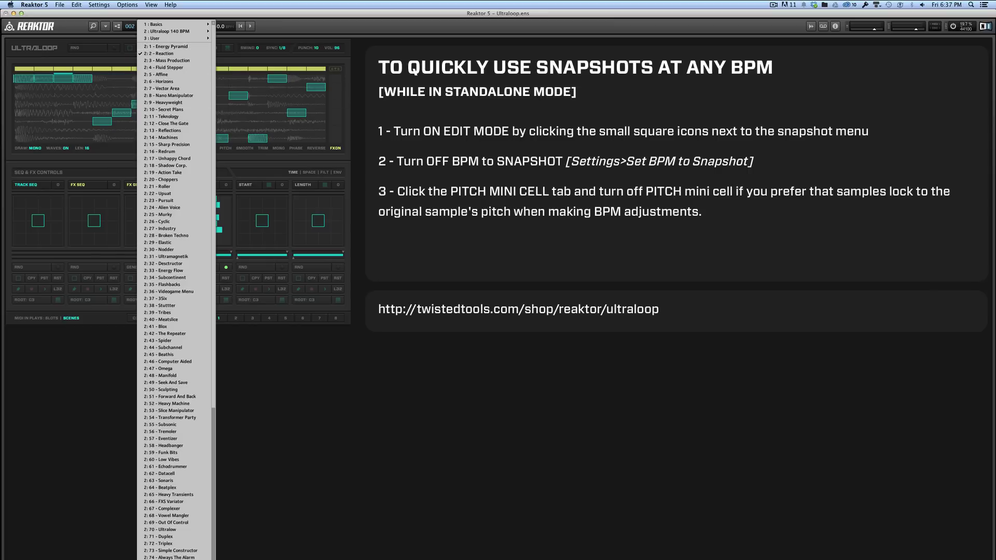
Close the snapshot list, then look through the main menu's Settings submenu and close it
{"action": "left_click", "coordinate": [106, 26]}
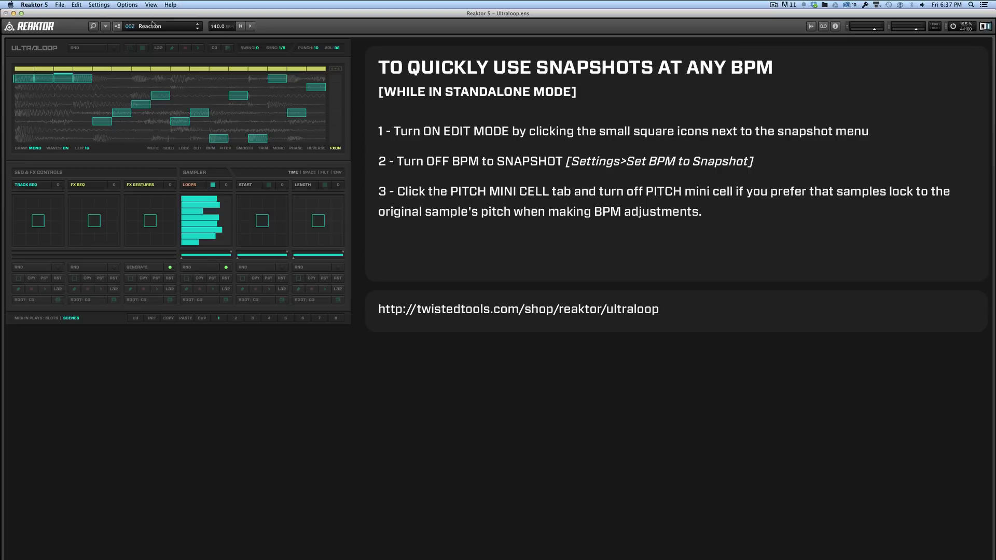
{"action": "left_click", "coordinate": [106, 26]}
{"action": "mouse_move", "coordinate": [109, 35]}
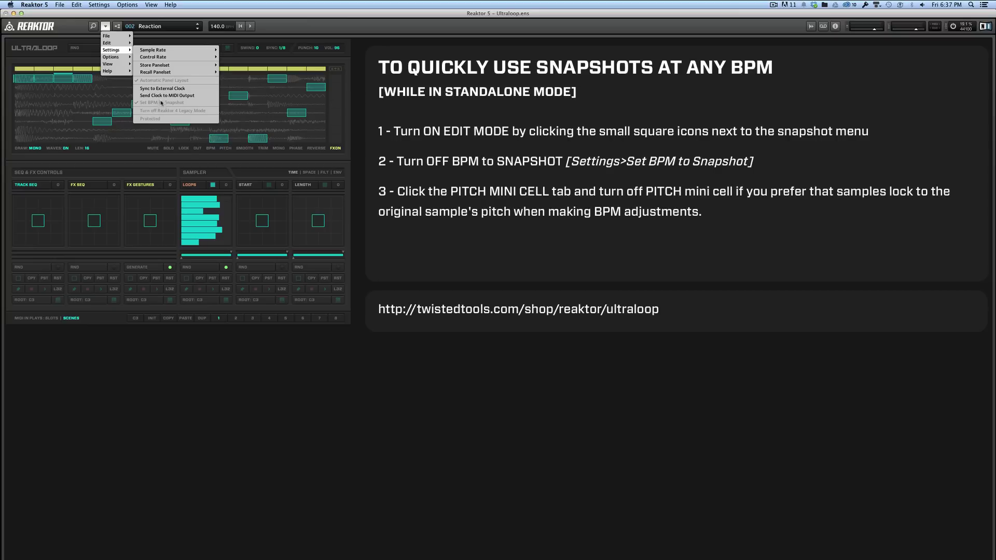
{"action": "left_click", "coordinate": [118, 27]}
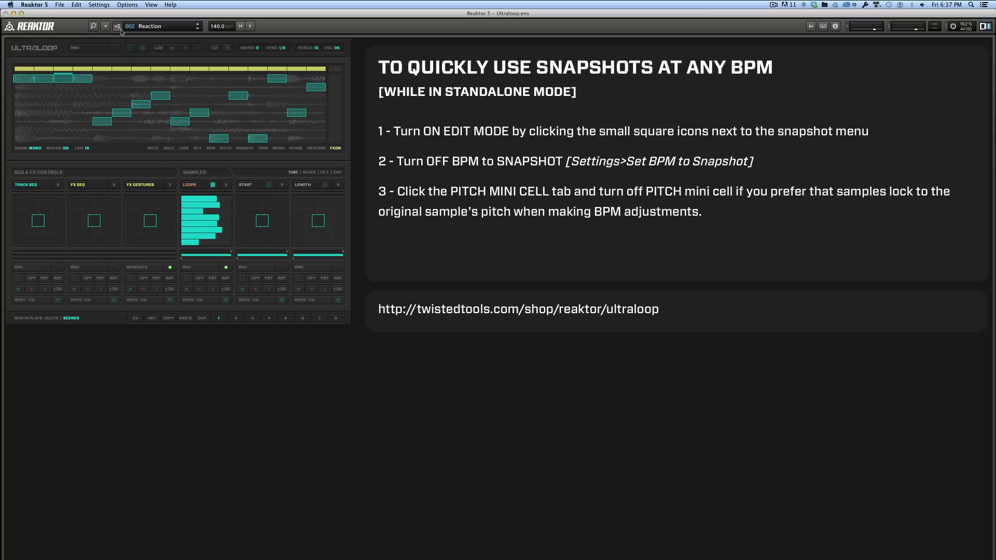
Switch on edit mode and untick Settings > Set BPM by Snapshot
{"action": "left_click", "coordinate": [118, 28]}
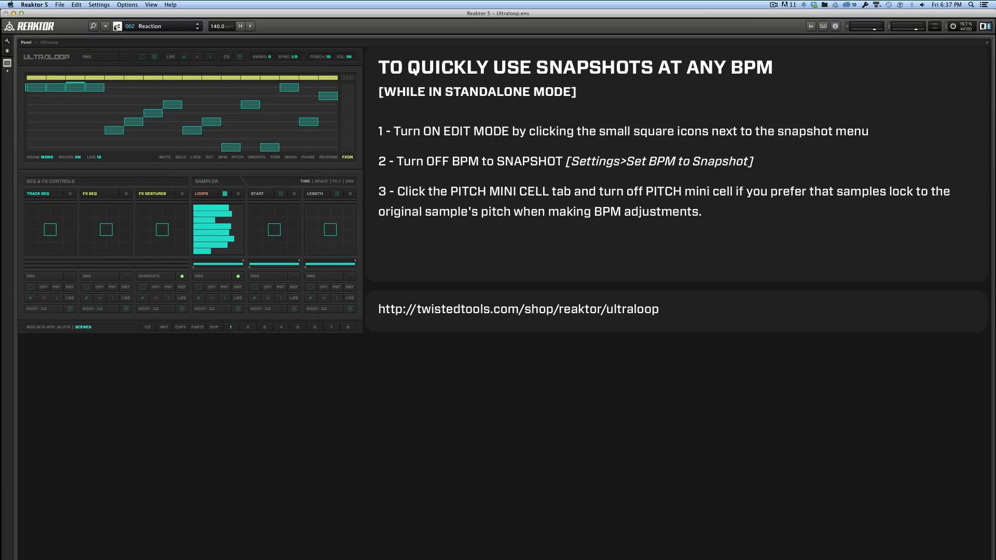
{"action": "left_click", "coordinate": [105, 26]}
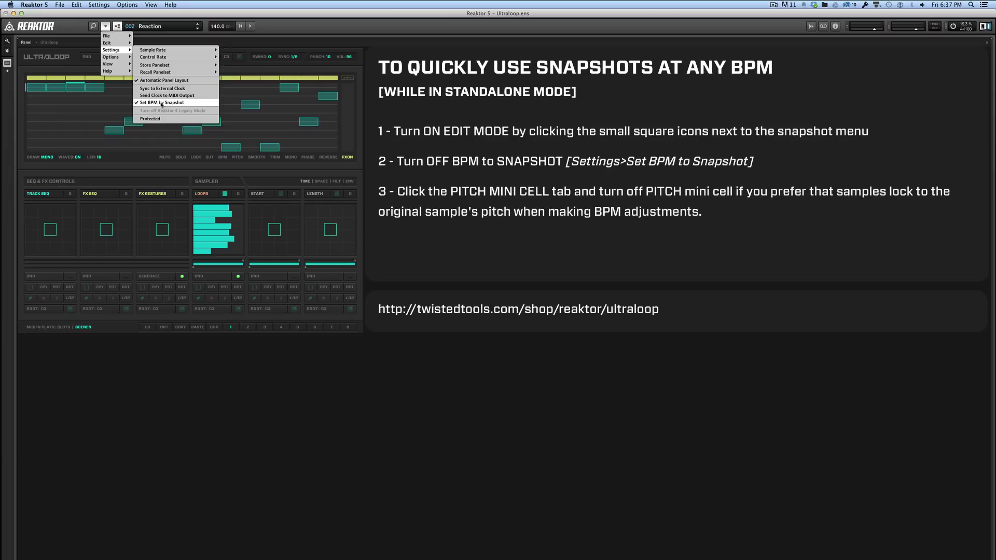
{"action": "left_click", "coordinate": [160, 104]}
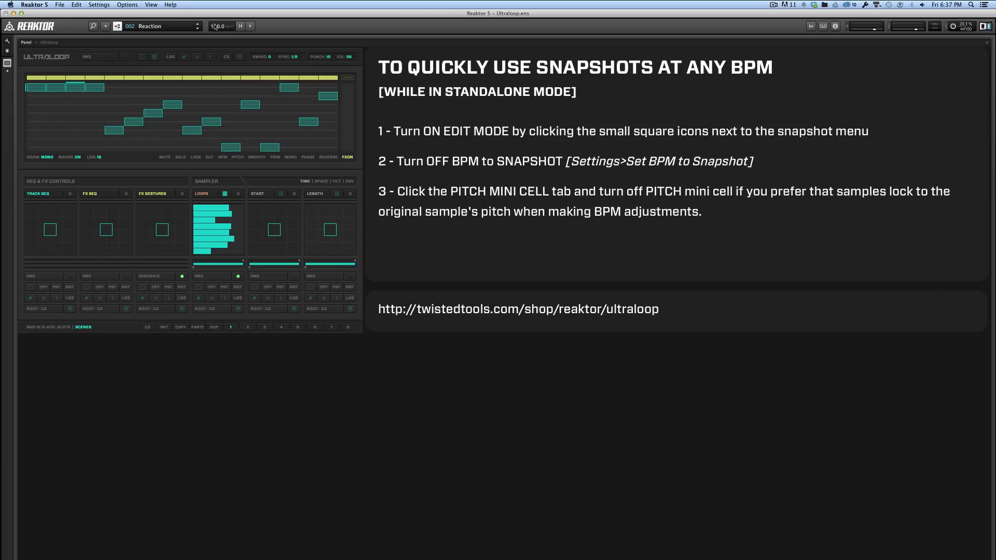
Set the tempo to 100 BPM, start playback, then raise the tempo to 180 BPM
{"action": "type", "text": "100"}
{"action": "key", "text": "Return"}
{"action": "key", "text": "space"}
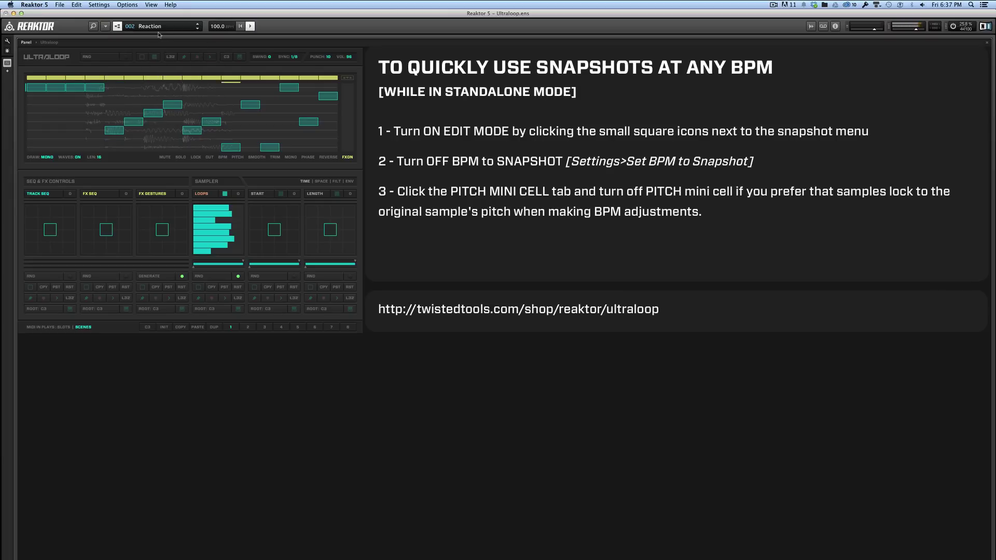
{"action": "double_click", "coordinate": [209, 26]}
{"action": "type", "text": "180"}
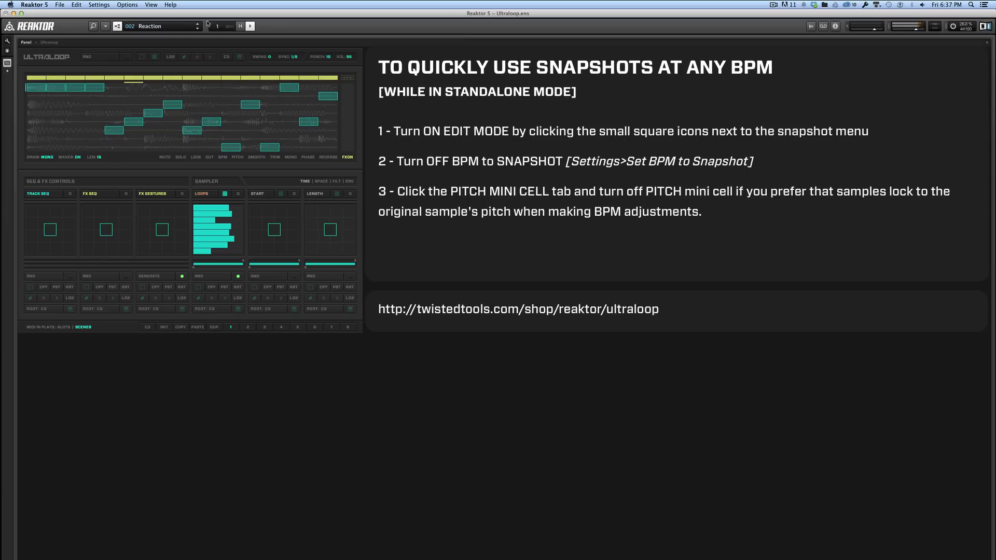
{"action": "key", "text": "Return"}
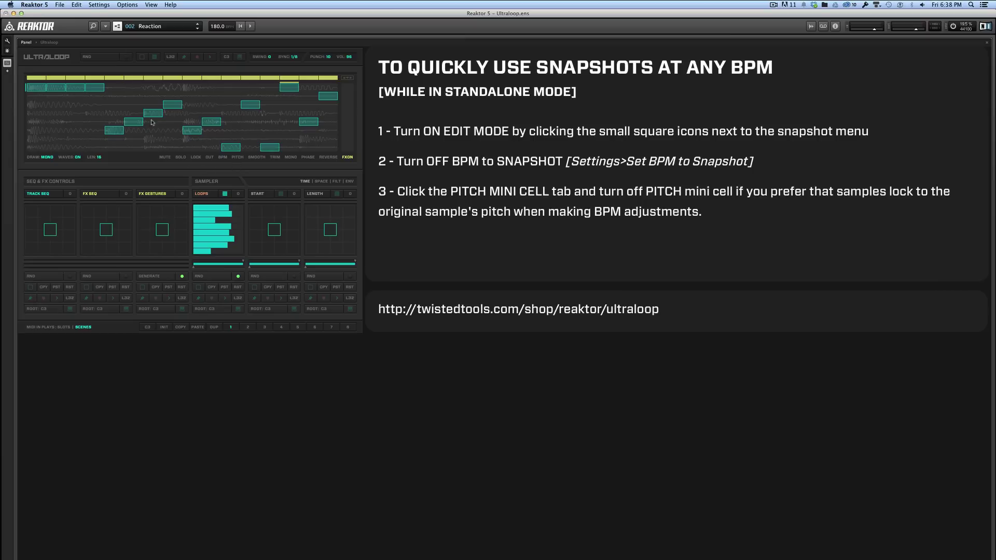
Set 100 BPM and play, drag the tempo up to 130, enter 180, then stop playback
{"action": "double_click", "coordinate": [217, 27]}
{"action": "type", "text": "100"}
{"action": "key", "text": "Return"}
{"action": "left_click", "coordinate": [250, 26]}
{"action": "left_click_drag", "start_coordinate": [217, 29], "coordinate": [212, 23]}
{"action": "type", "text": "180"}
{"action": "key", "text": "space"}
Show the PITCH mini cells, switch the whole column off, and start playback
{"action": "left_click", "coordinate": [238, 157]}
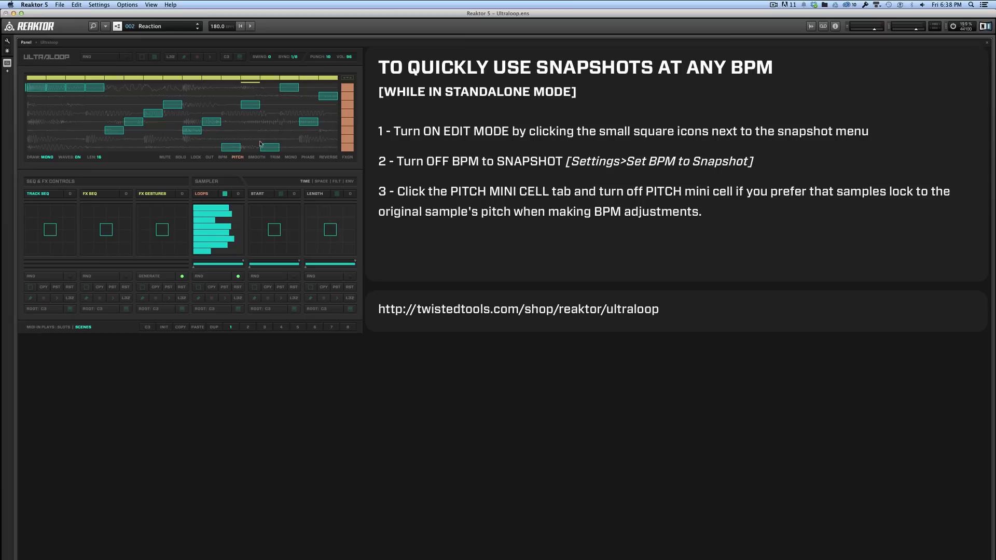
{"action": "left_click_drag", "start_coordinate": [348, 91], "coordinate": [347, 150]}
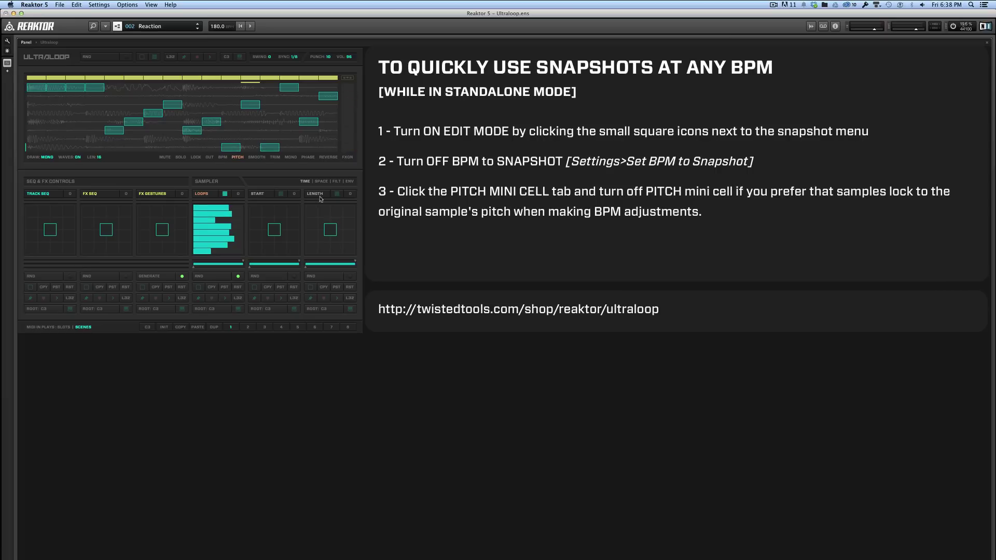
{"action": "left_click", "coordinate": [250, 26]}
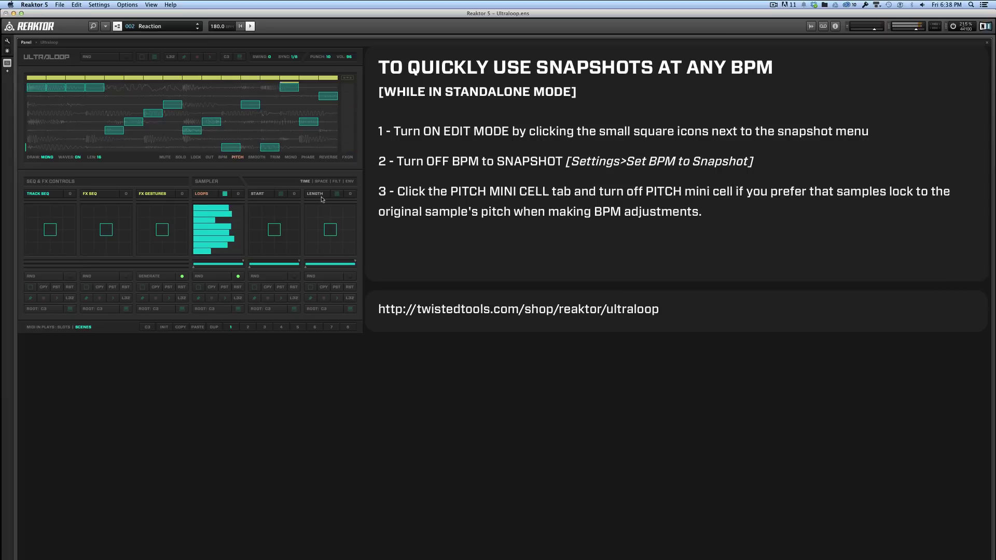
Drop the tempo to 140 BPM, then return it to 180 BPM
{"action": "double_click", "coordinate": [234, 27]}
{"action": "type", "text": "140"}
{"action": "key", "text": "Return"}
{"action": "double_click", "coordinate": [218, 26]}
{"action": "type", "text": "140"}
{"action": "key", "text": "Return"}
{"action": "double_click", "coordinate": [212, 26]}
{"action": "type", "text": "180"}
{"action": "key", "text": "Return"}
Drag up the PITCH mini-cell column to switch every track's cell back on
{"action": "left_click_drag", "start_coordinate": [349, 148], "coordinate": [351, 87]}
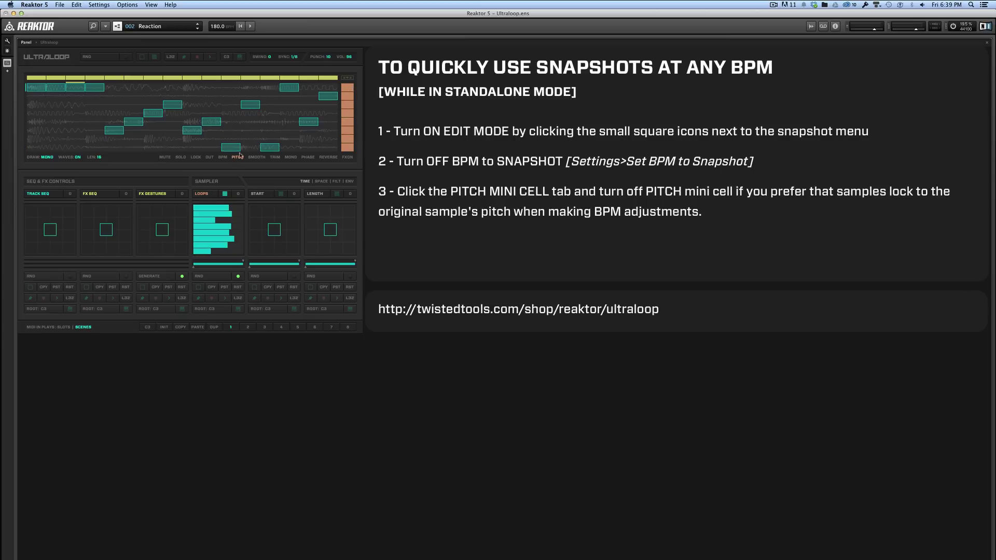